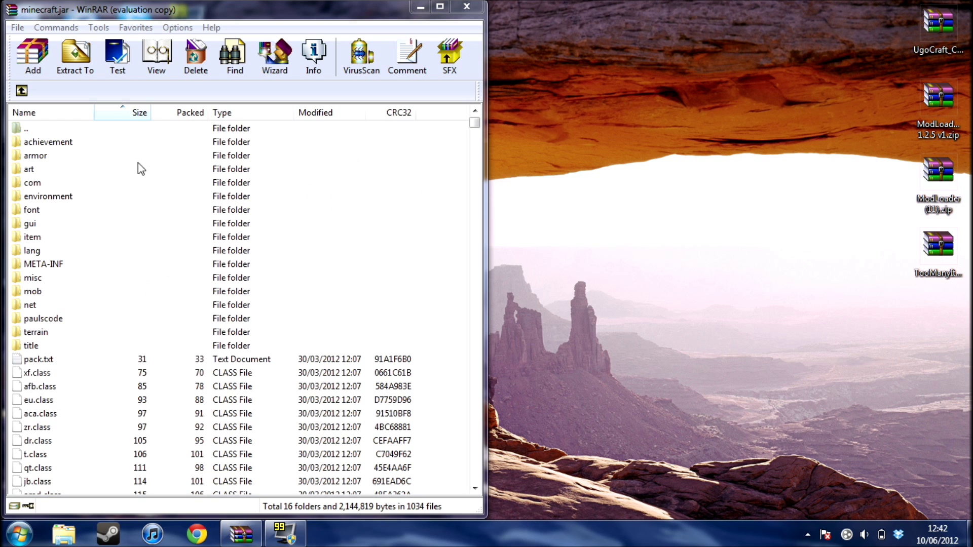
Open the AppData Roaming folder by searching %appdata from the Start menu.
{"action": "left_click", "coordinate": [20, 534]}
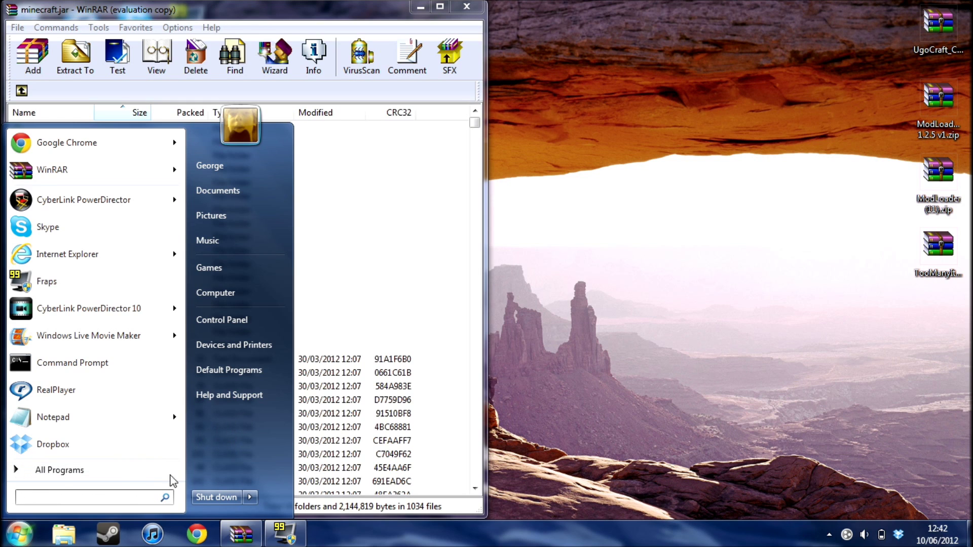
{"action": "type", "text": "%"}
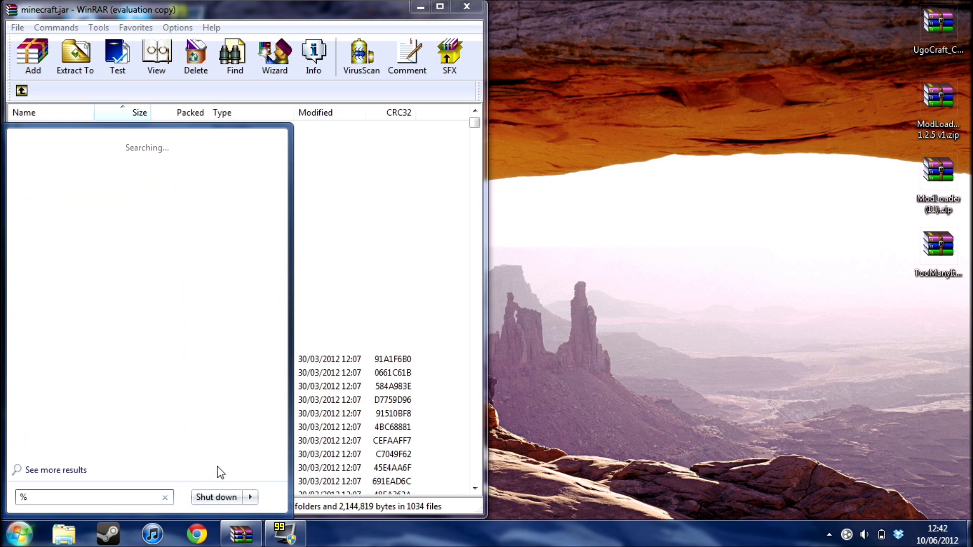
{"action": "type", "text": "appdata%"}
{"action": "key", "text": "Return"}
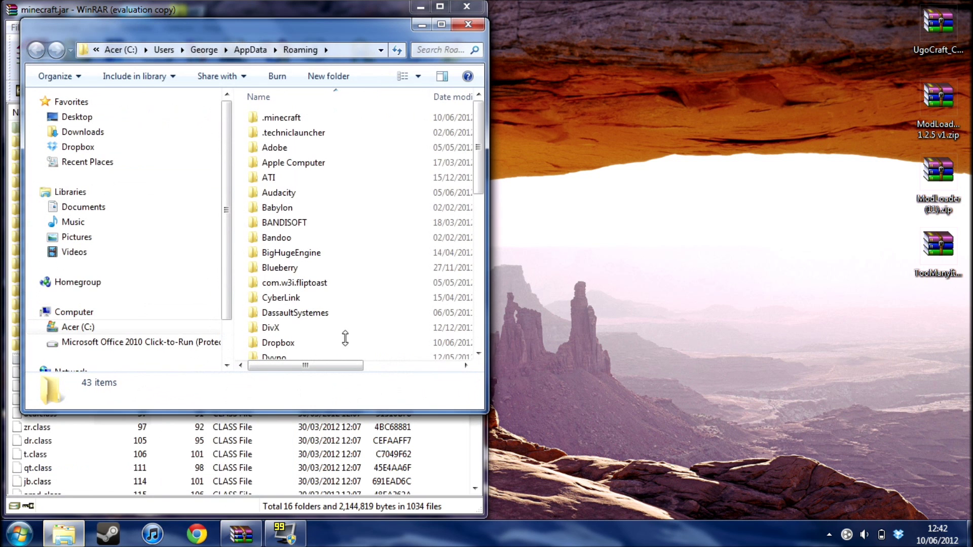
Snap Explorer to the right half of the screen and open .minecraft\bin.
{"action": "left_click_drag", "start_coordinate": [372, 29], "coordinate": [972, 40]}
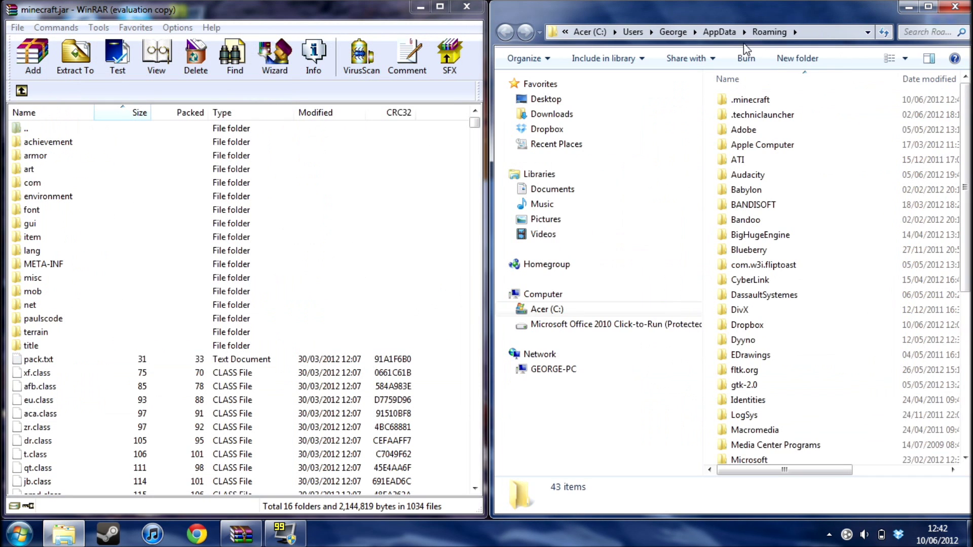
{"action": "left_click", "coordinate": [784, 98]}
{"action": "double_click", "coordinate": [784, 98]}
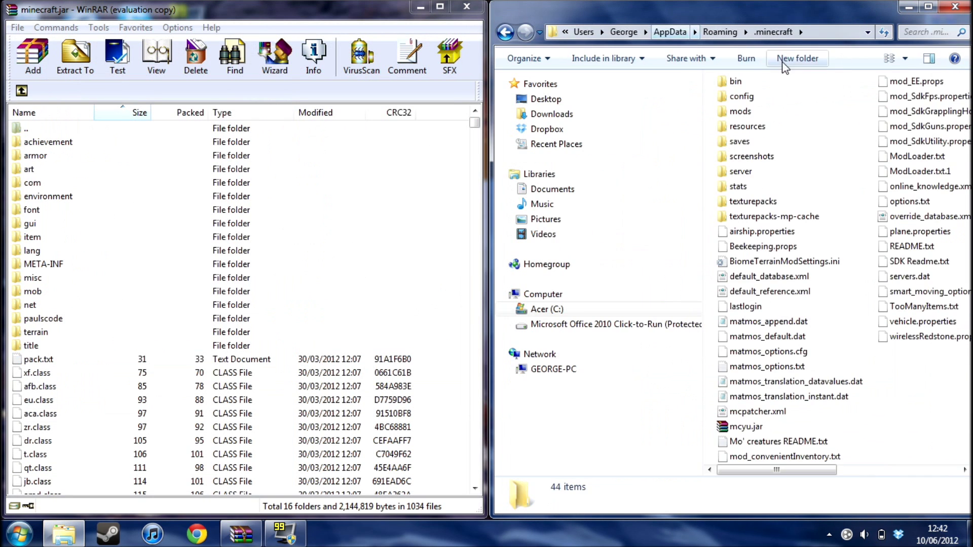
{"action": "double_click", "coordinate": [726, 81]}
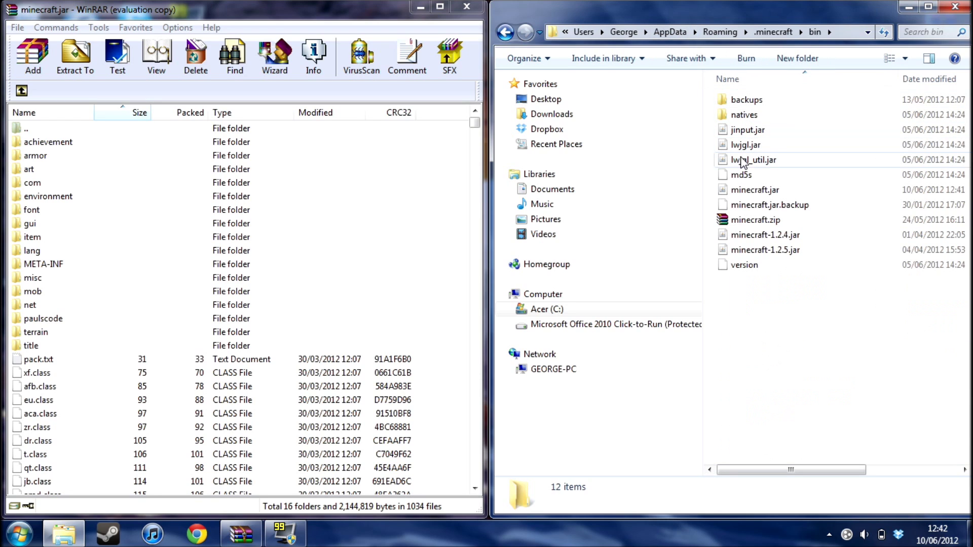
Inspect minecraft.jar's Open with options without choosing one, then close Explorer.
{"action": "left_click", "coordinate": [745, 194]}
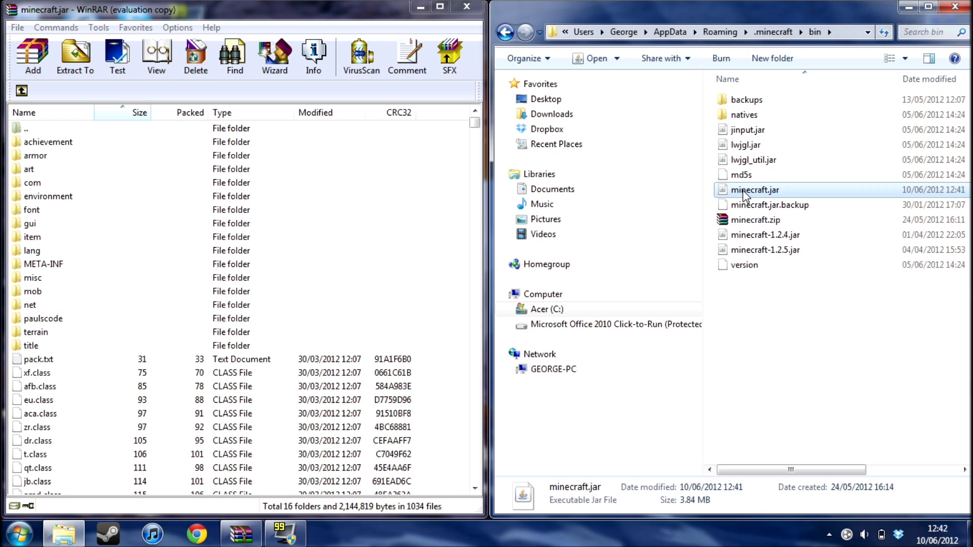
{"action": "right_click", "coordinate": [744, 193]}
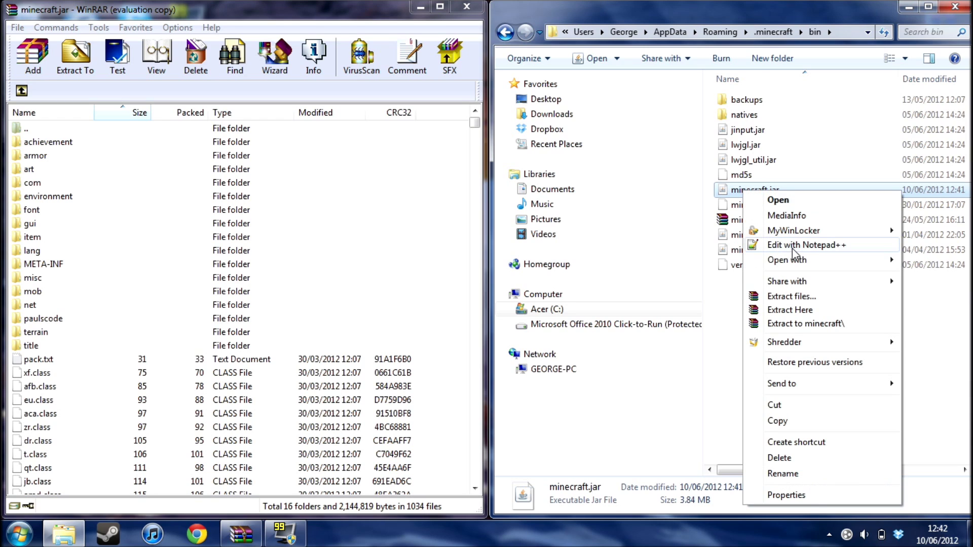
{"action": "mouse_move", "coordinate": [795, 261]}
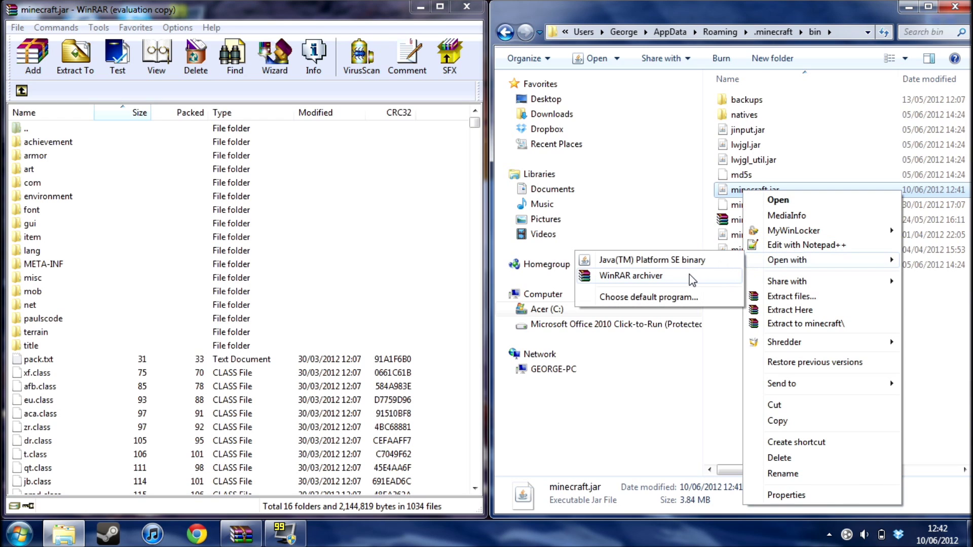
{"action": "left_click", "coordinate": [952, 317]}
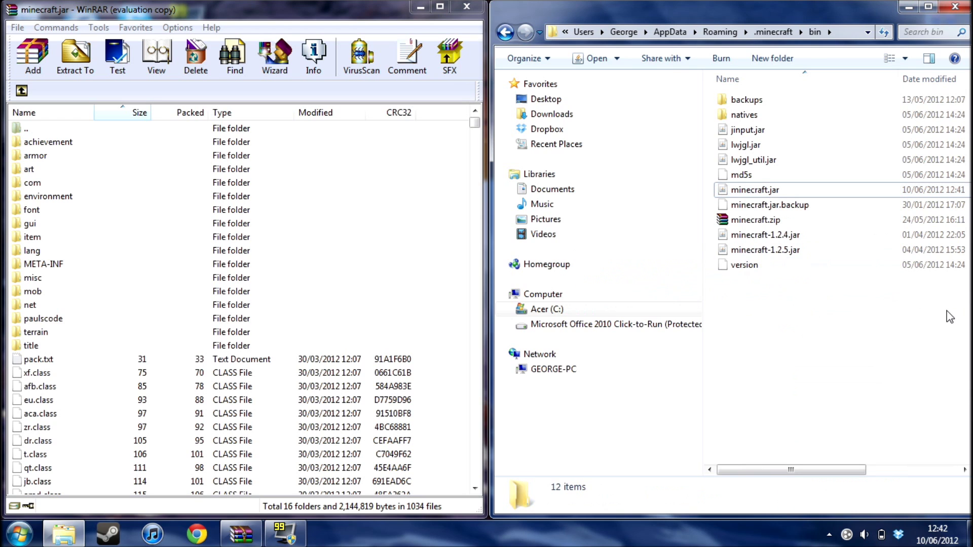
{"action": "left_click", "coordinate": [955, 7]}
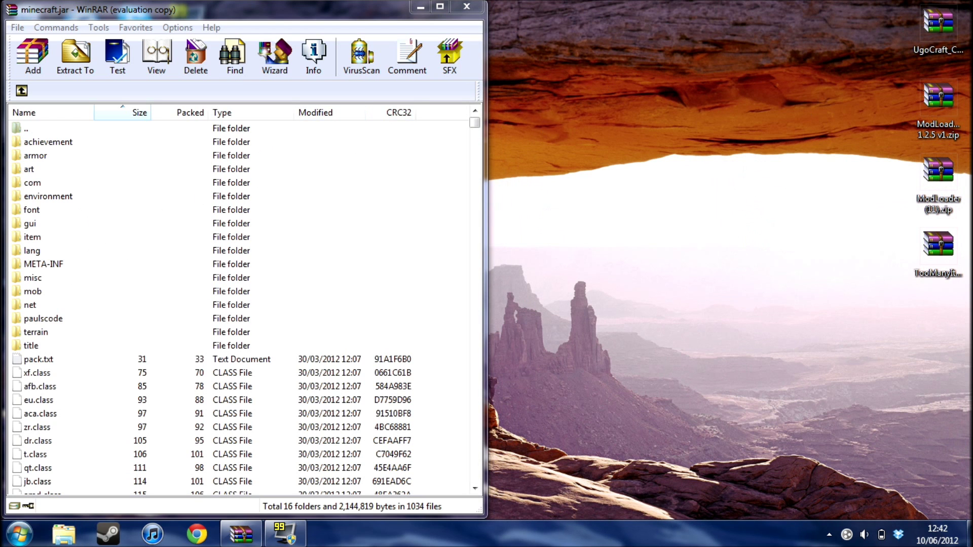
Pick out the mod zips on the desktop and open ModLoader (11).zip in WinRAR.
{"action": "left_click", "coordinate": [938, 254]}
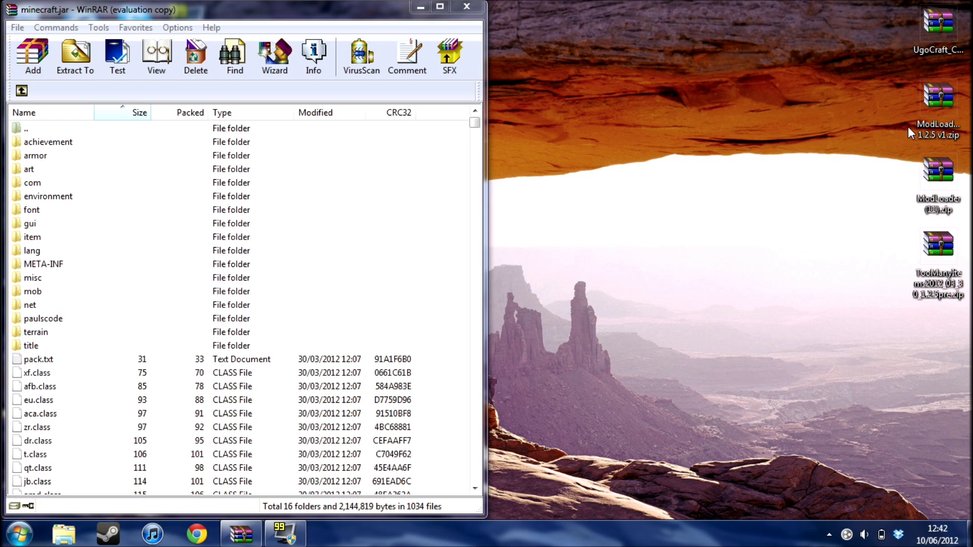
{"action": "left_click", "coordinate": [924, 122]}
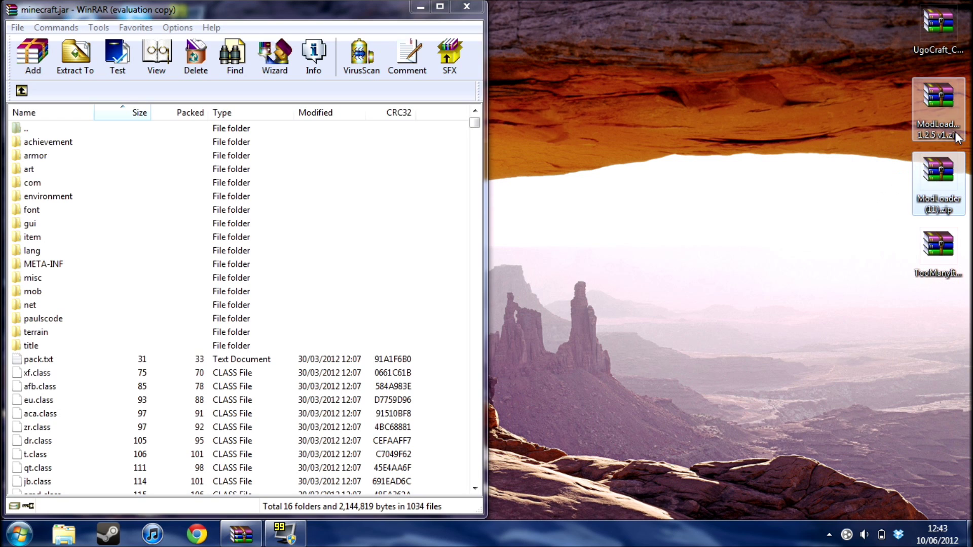
{"action": "left_click", "coordinate": [941, 31]}
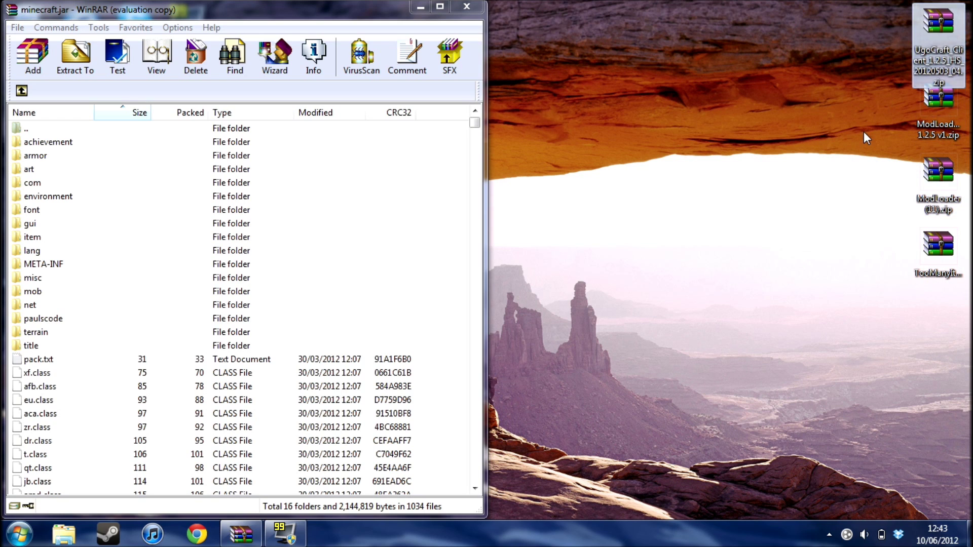
{"action": "left_click", "coordinate": [934, 200]}
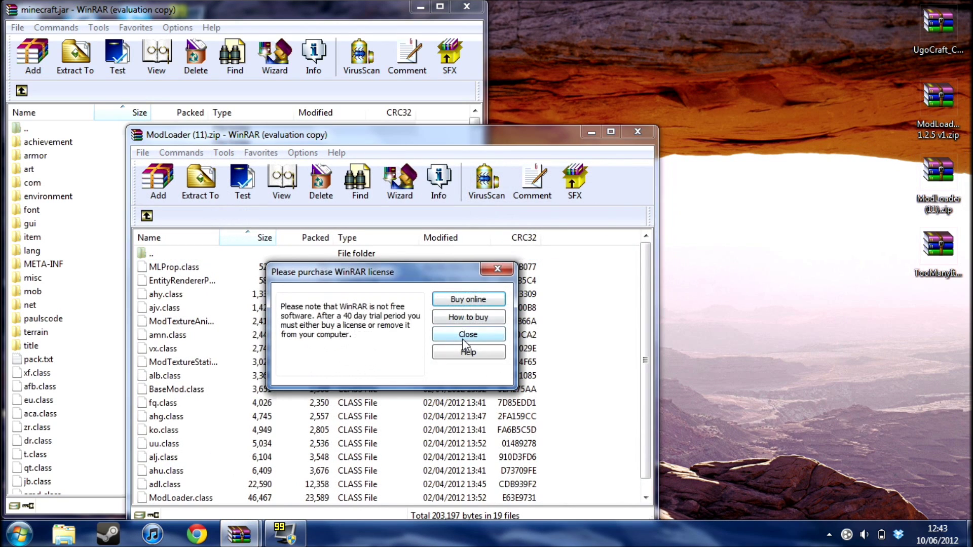
Add ModLoader's 19 class files into minecraft.jar.
{"action": "left_click", "coordinate": [465, 337]}
{"action": "left_click_drag", "start_coordinate": [492, 146], "coordinate": [972, 147]}
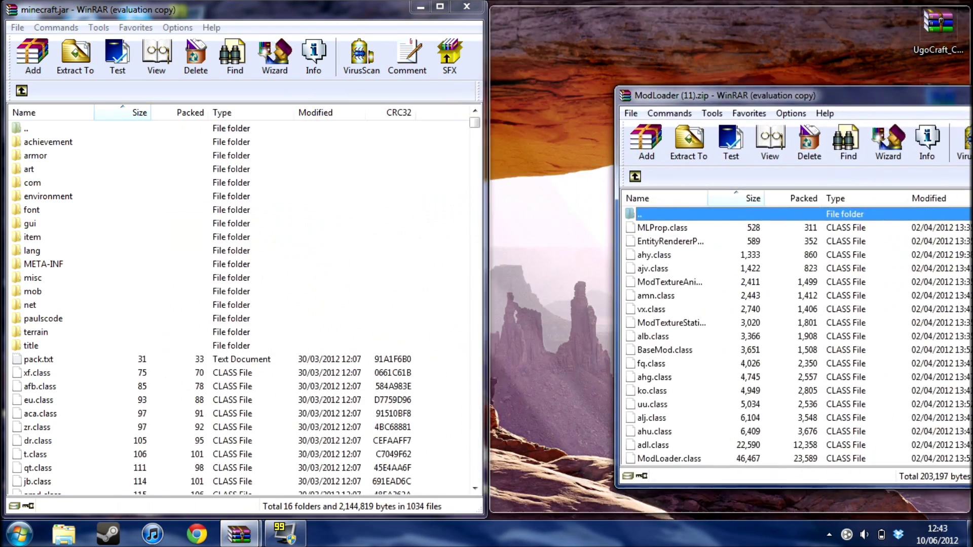
{"action": "left_click_drag", "start_coordinate": [874, 449], "coordinate": [126, 412]}
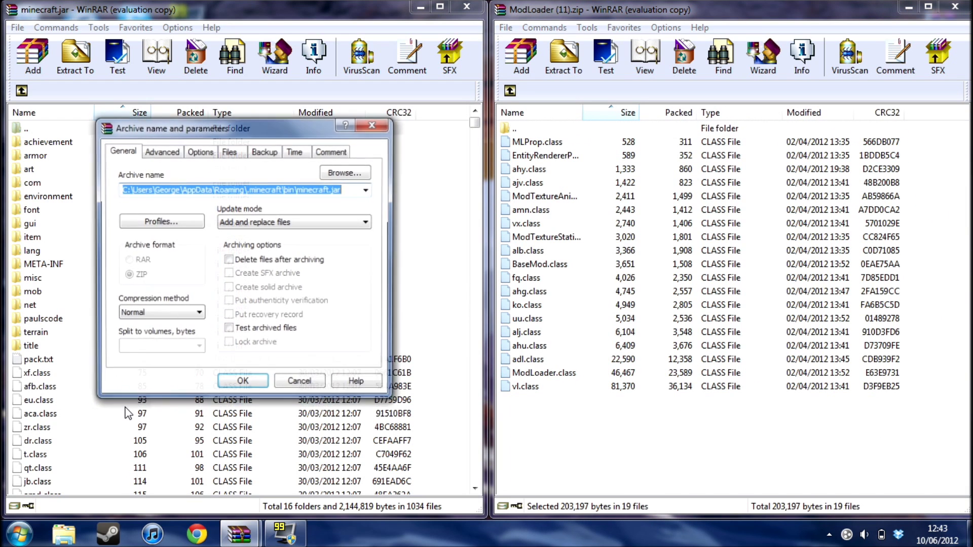
{"action": "left_click", "coordinate": [242, 383]}
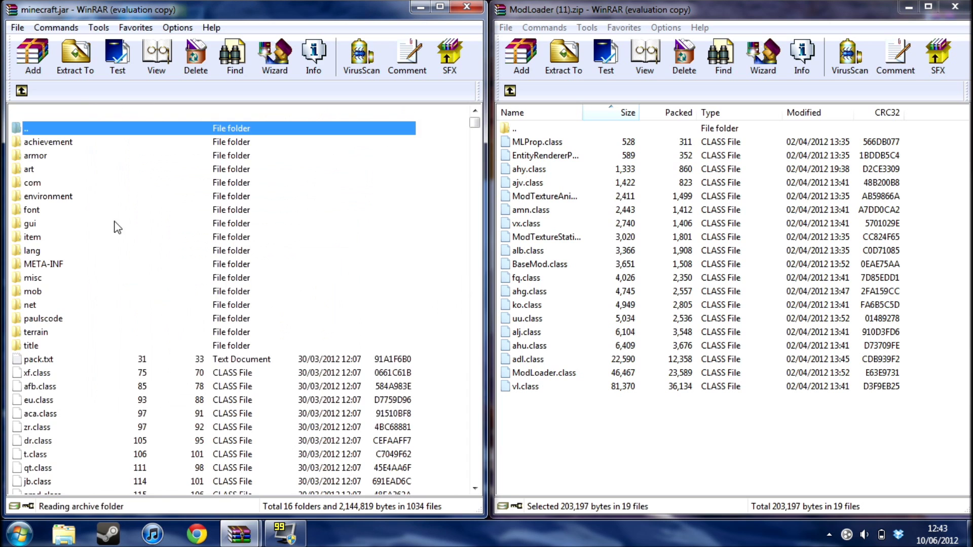
Delete the META-INF folder from minecraft.jar and close the ModLoader (11).zip window.
{"action": "left_click", "coordinate": [77, 267]}
{"action": "key", "text": "Delete"}
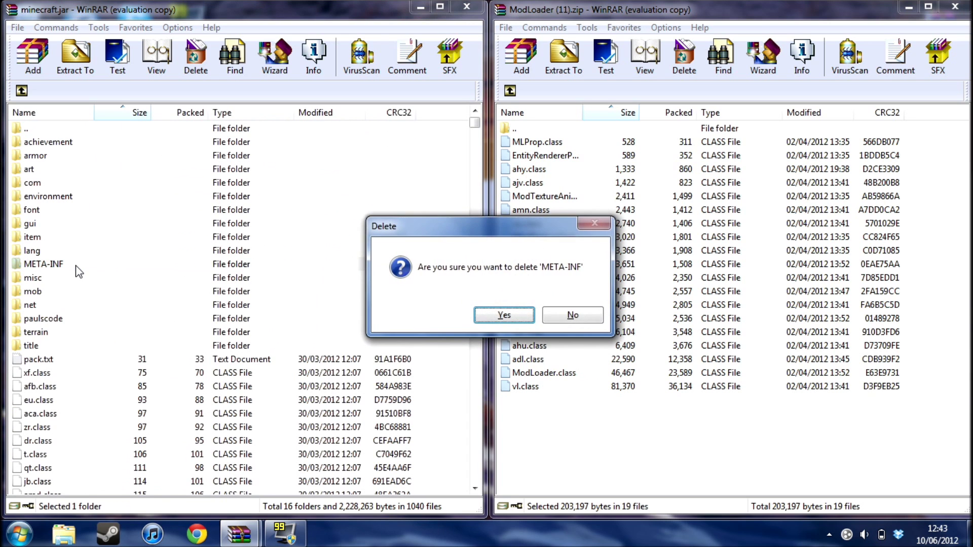
{"action": "key", "text": "Return"}
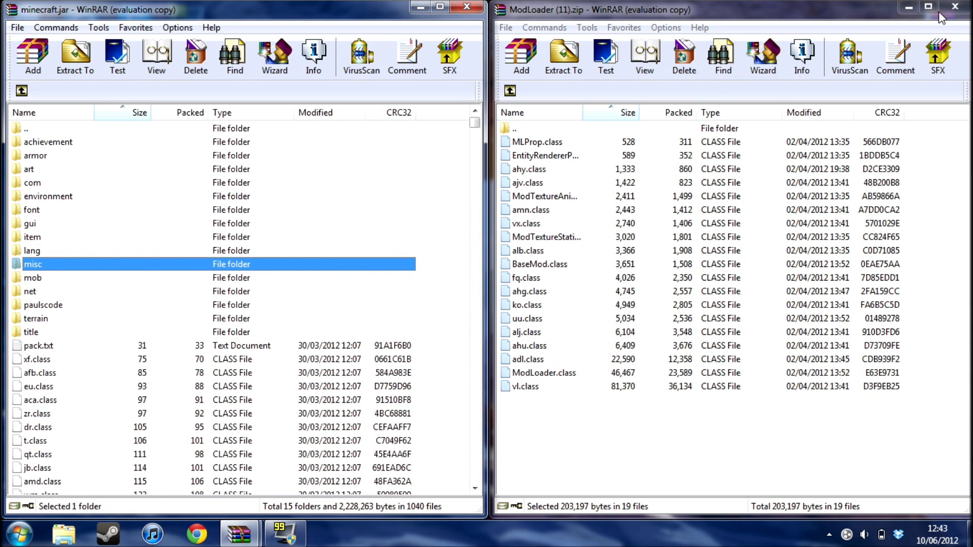
{"action": "left_click", "coordinate": [954, 7]}
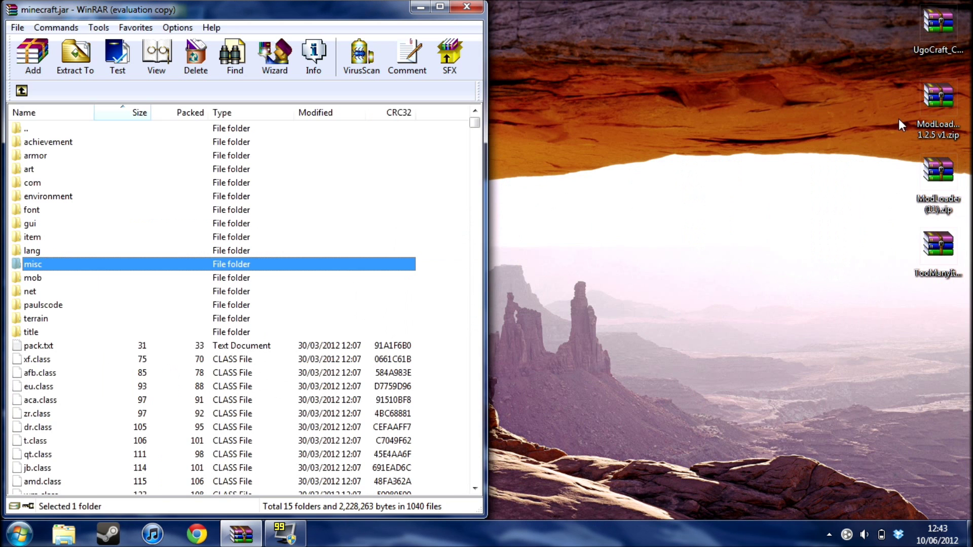
{"action": "double_click", "coordinate": [930, 122]}
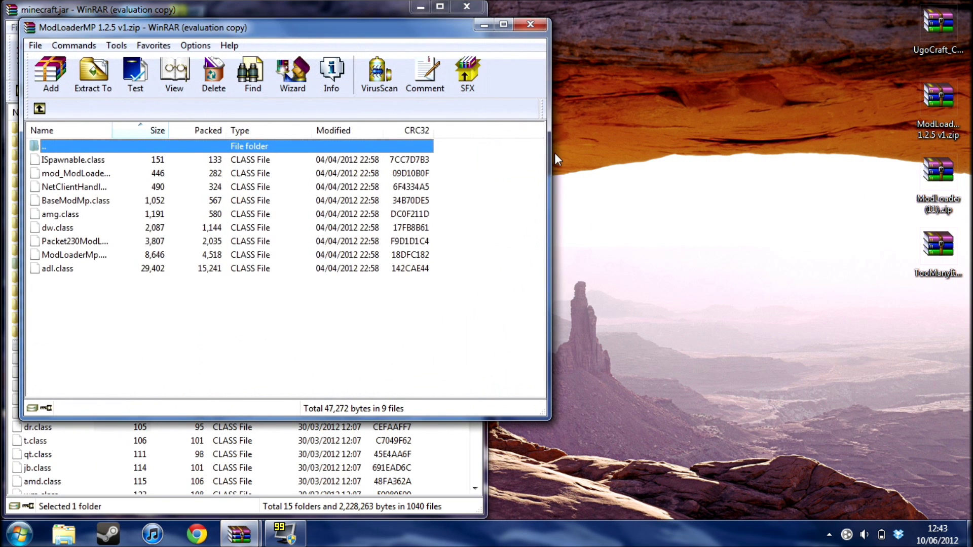
Copy ModLoaderMP's nine class files into minecraft.jar, bringing it to 1046 files.
{"action": "left_click", "coordinate": [363, 229]}
{"action": "left_click_drag", "start_coordinate": [376, 294], "coordinate": [267, 163]}
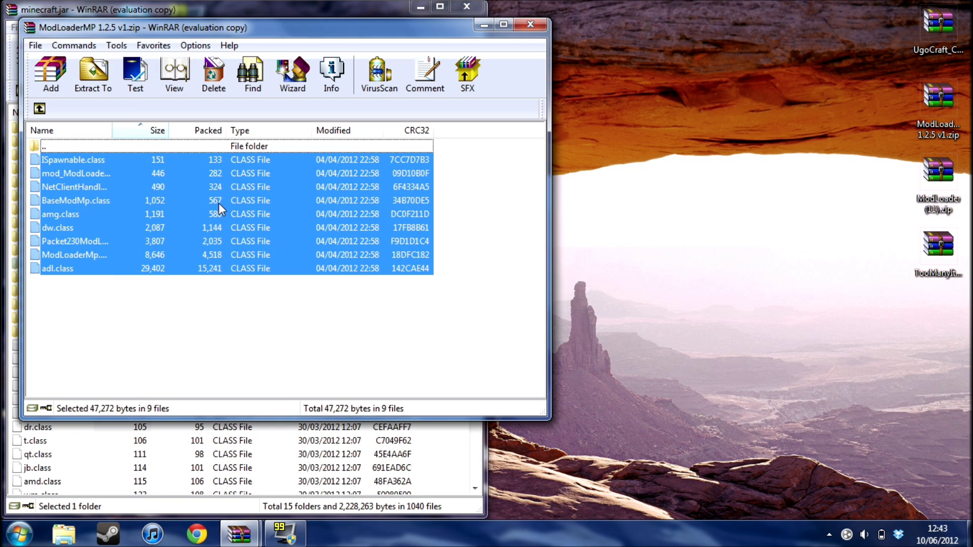
{"action": "left_click_drag", "start_coordinate": [178, 188], "coordinate": [171, 458]}
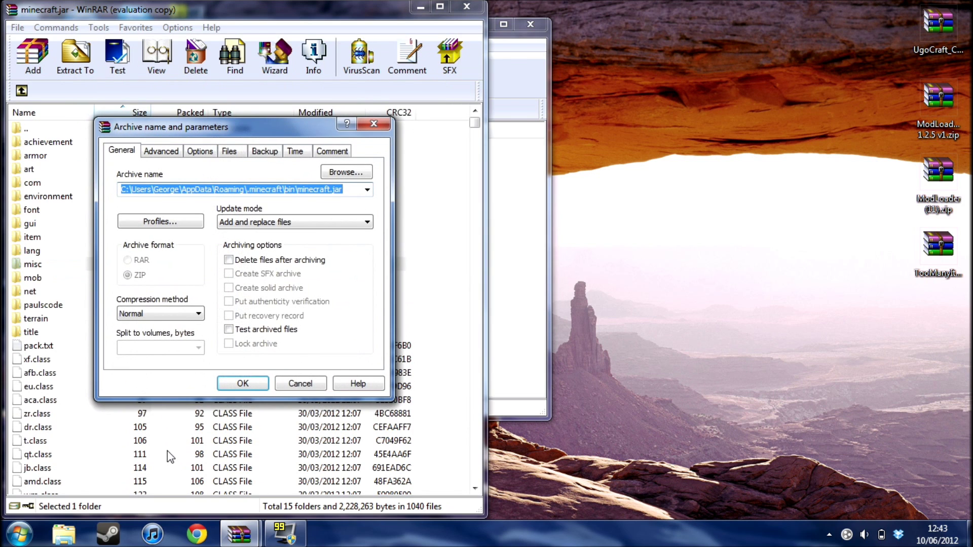
{"action": "left_click", "coordinate": [243, 383]}
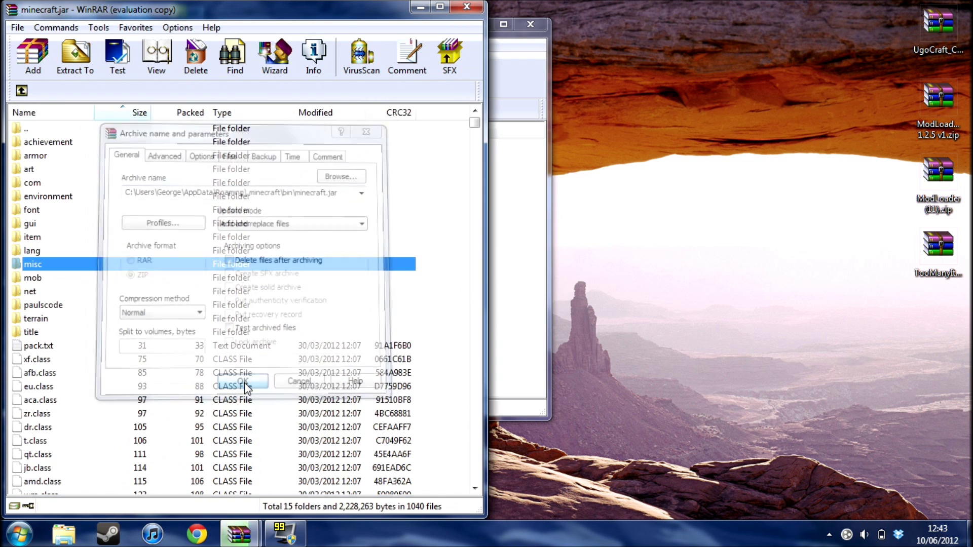
Add UgoCraft's maocat folder and mod_UgoCraft class into minecraft.jar, then close the UgoCraft zip.
{"action": "left_click", "coordinate": [530, 26]}
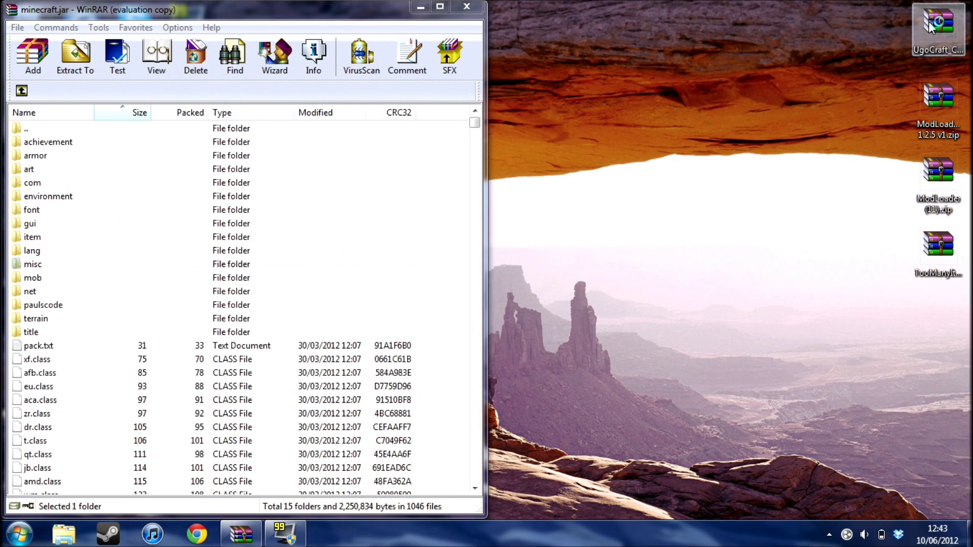
{"action": "double_click", "coordinate": [931, 27]}
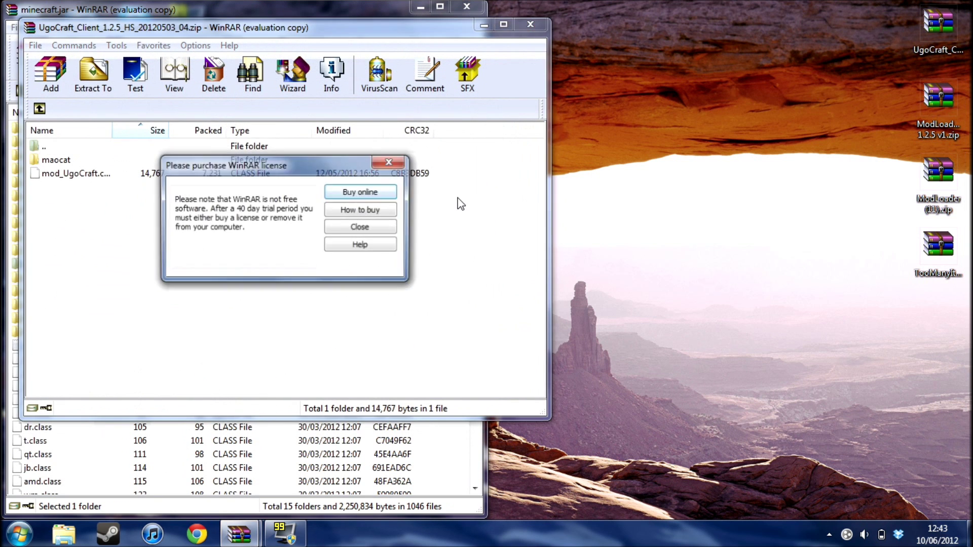
{"action": "left_click", "coordinate": [380, 227]}
{"action": "left_click_drag", "start_coordinate": [311, 175], "coordinate": [263, 492]}
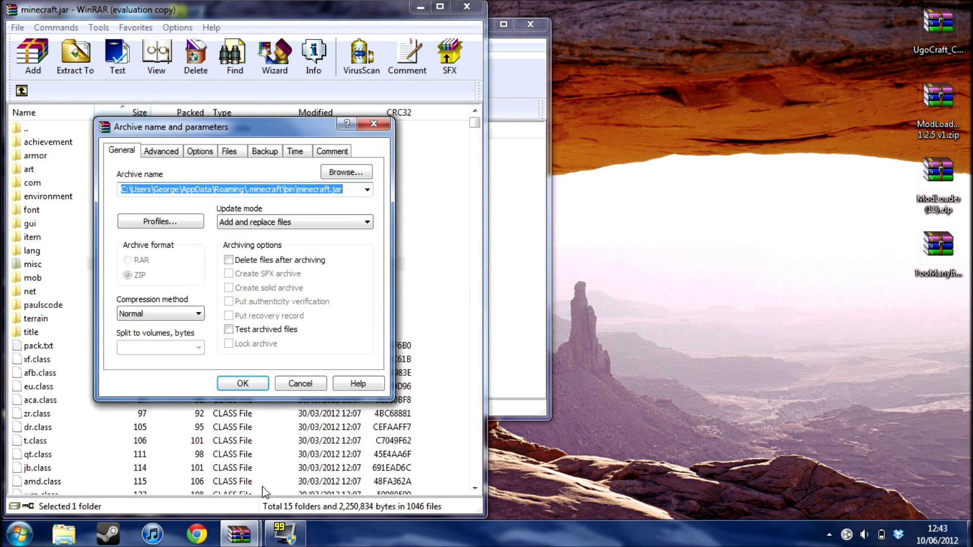
{"action": "left_click", "coordinate": [246, 383]}
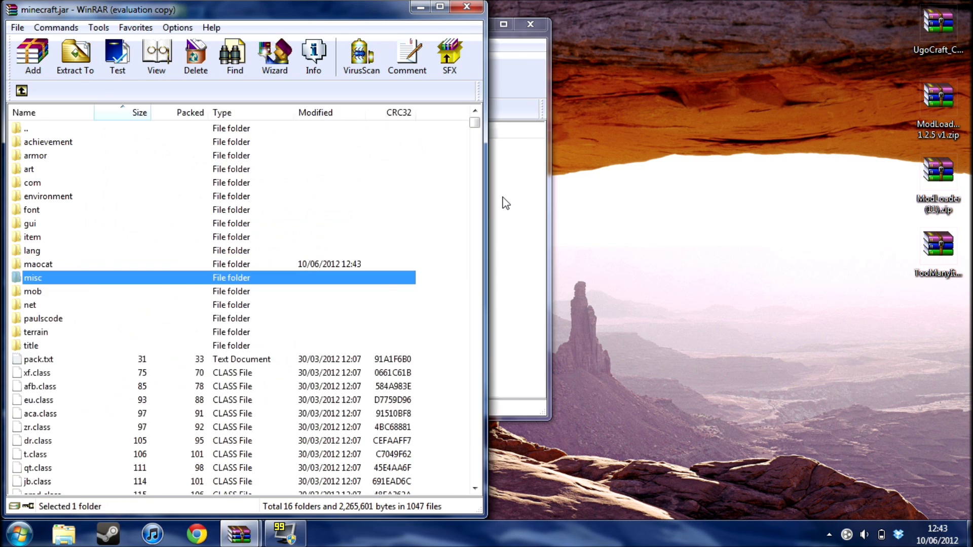
{"action": "left_click", "coordinate": [505, 202]}
{"action": "left_click", "coordinate": [530, 25]}
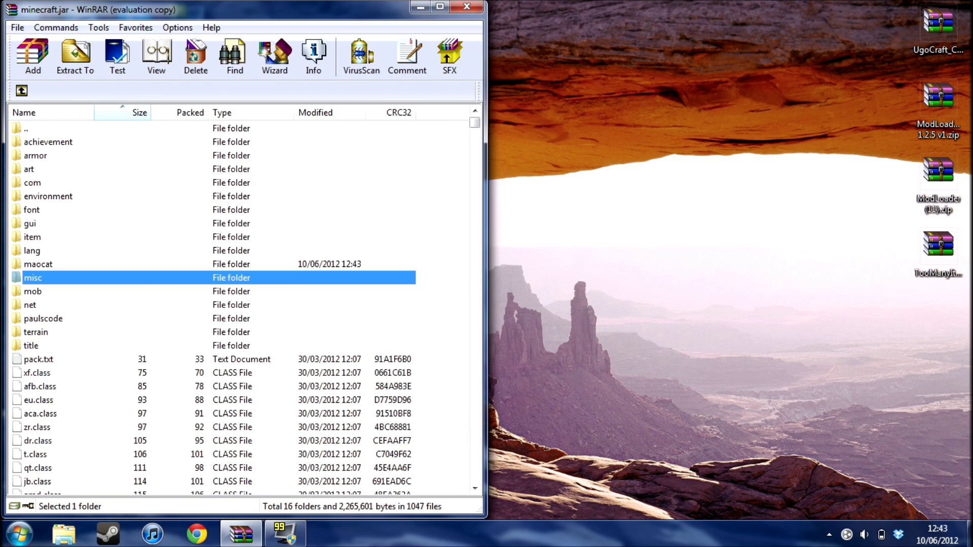
Copy all TooManyItems files into minecraft.jar (now 1069 files) and close the TooManyItems archive.
{"action": "double_click", "coordinate": [943, 274]}
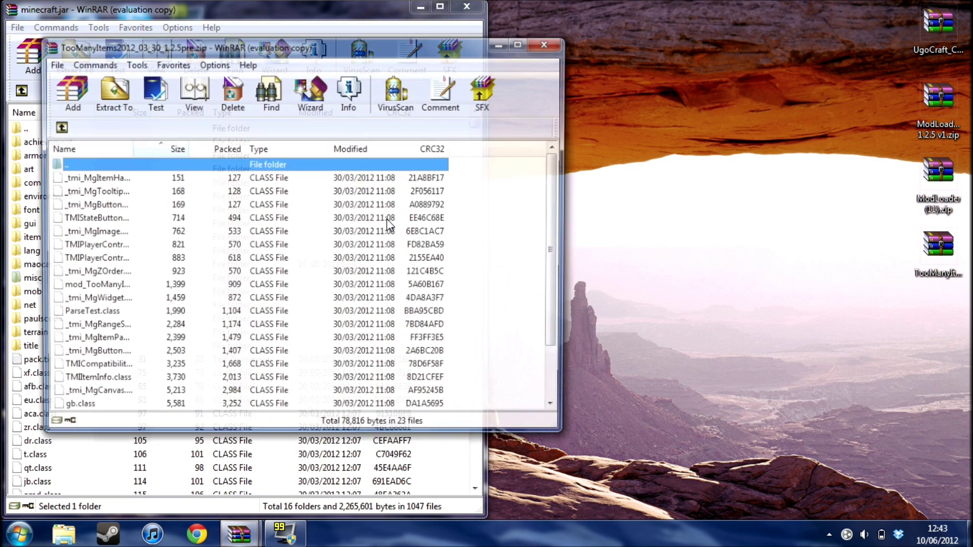
{"action": "left_click", "coordinate": [379, 245]}
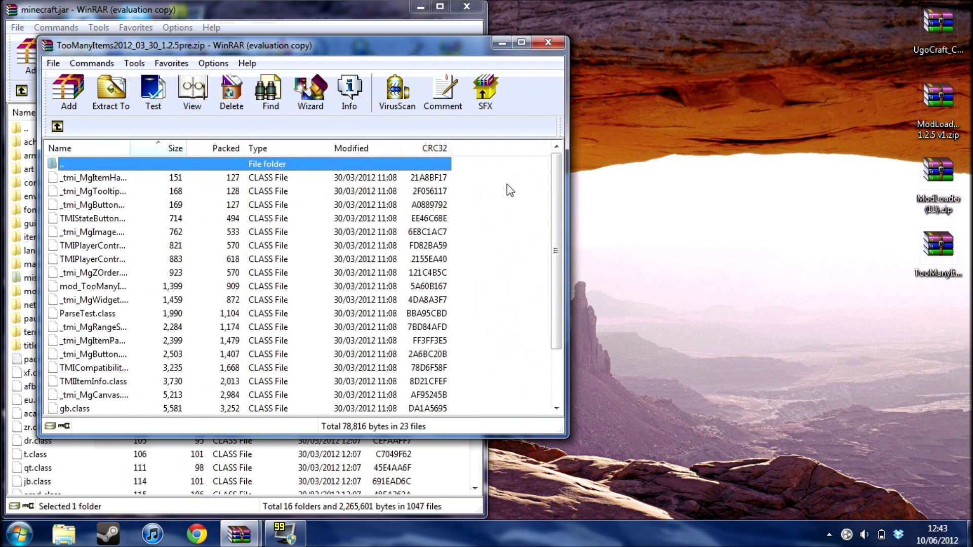
{"action": "left_click_drag", "start_coordinate": [507, 184], "coordinate": [253, 420]}
{"action": "left_click_drag", "start_coordinate": [280, 364], "coordinate": [50, 466]}
{"action": "key", "text": "Return"}
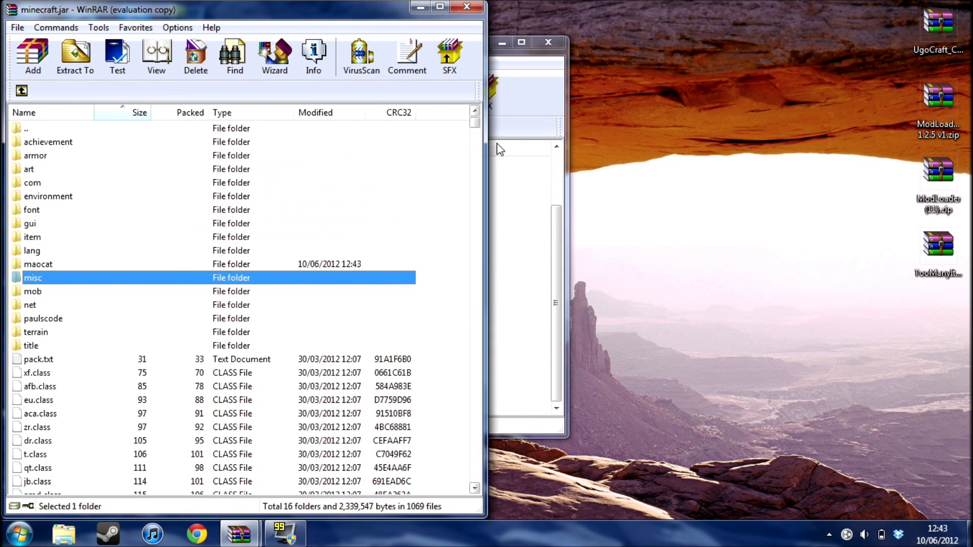
{"action": "left_click", "coordinate": [547, 44]}
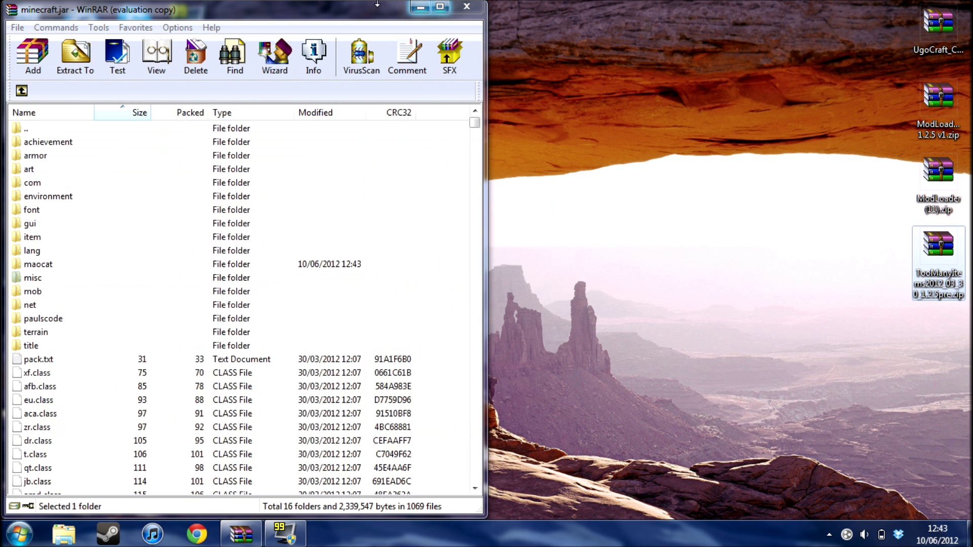
Rearrange the minecraft.jar window and reveal the desktop so the Minecraft launcher opens beside it.
{"action": "left_click", "coordinate": [420, 6]}
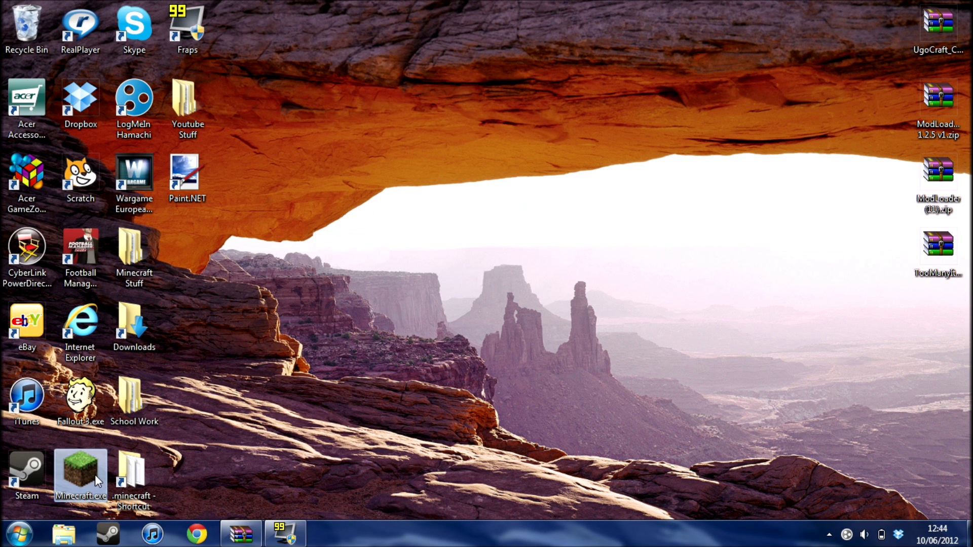
{"action": "left_click", "coordinate": [241, 534]}
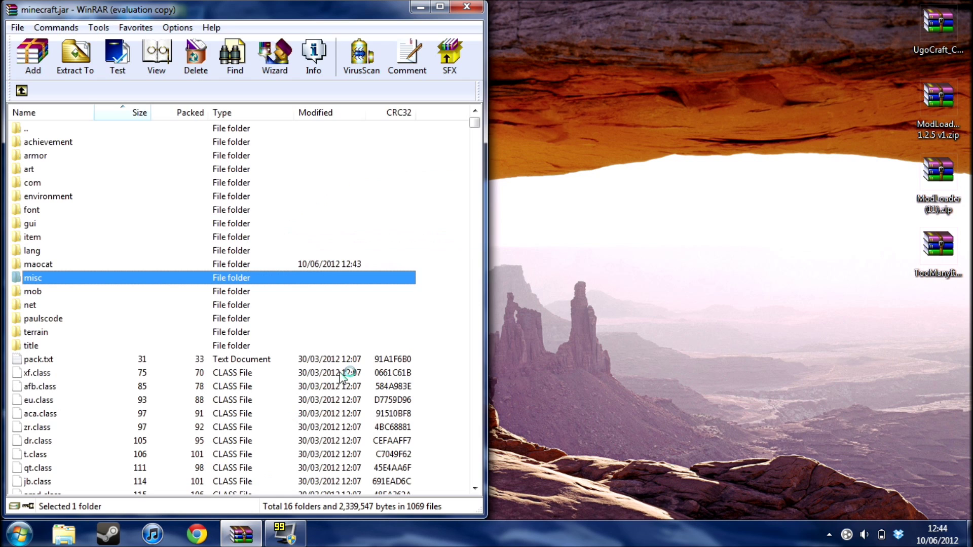
{"action": "left_click", "coordinate": [448, 316]}
{"action": "left_click", "coordinate": [829, 534]}
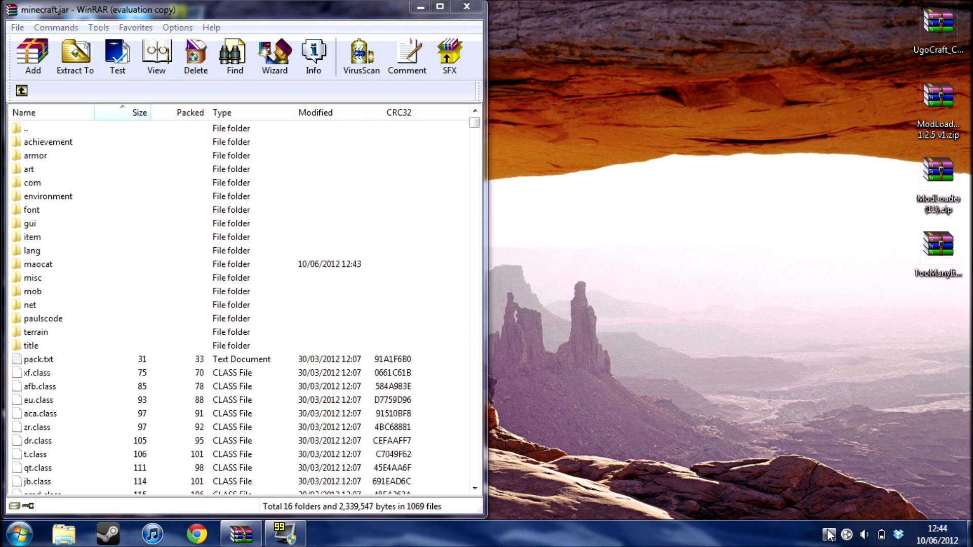
{"action": "left_click", "coordinate": [830, 532]}
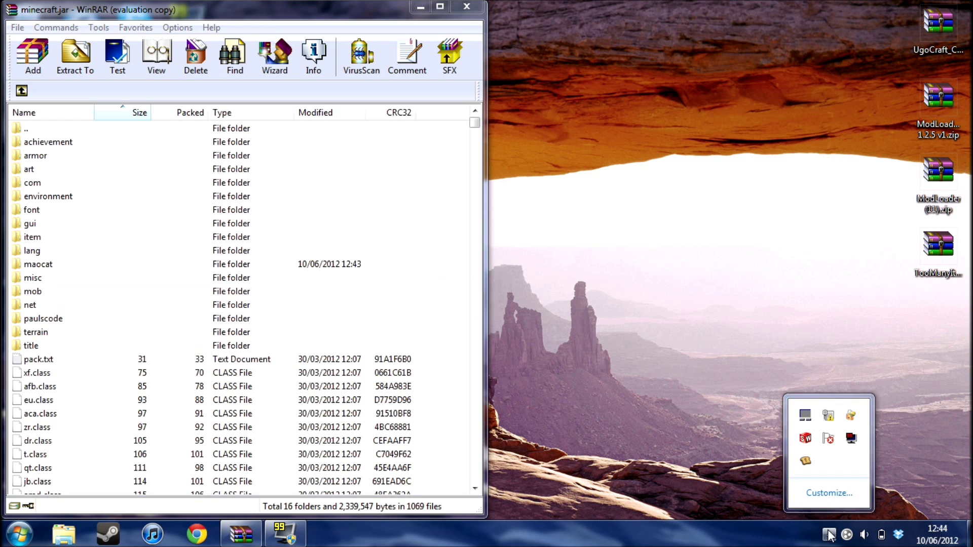
{"action": "left_click", "coordinate": [459, 365]}
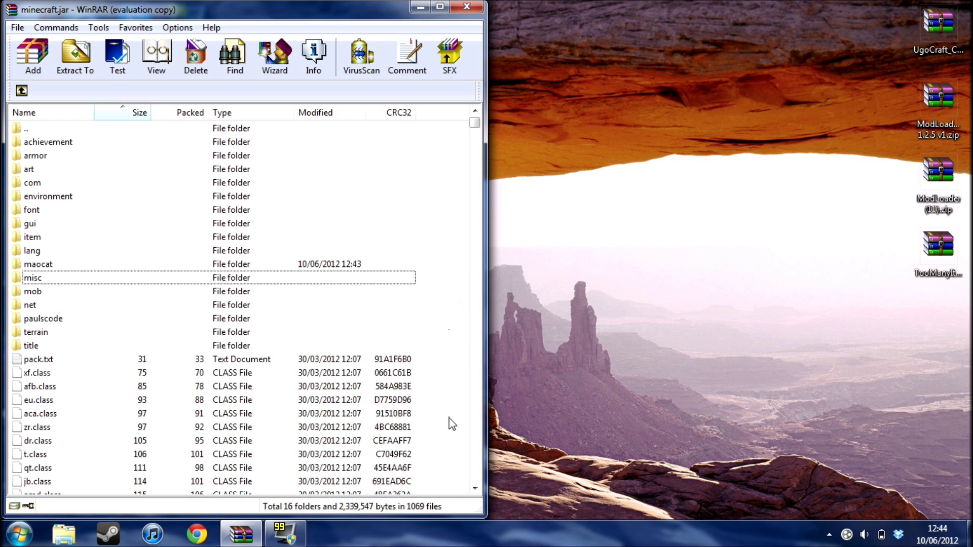
{"action": "left_click_drag", "start_coordinate": [449, 417], "coordinate": [460, 17]}
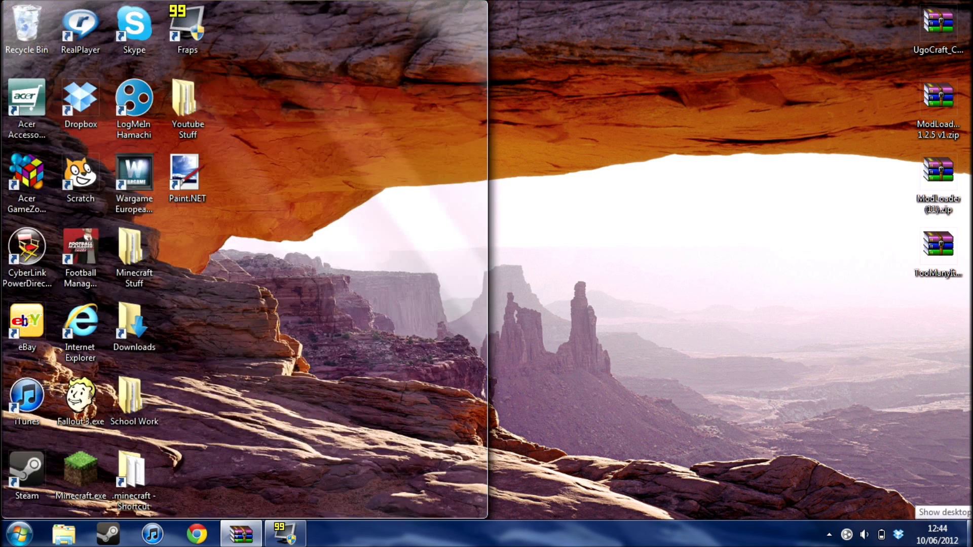
{"action": "left_click", "coordinate": [970, 533]}
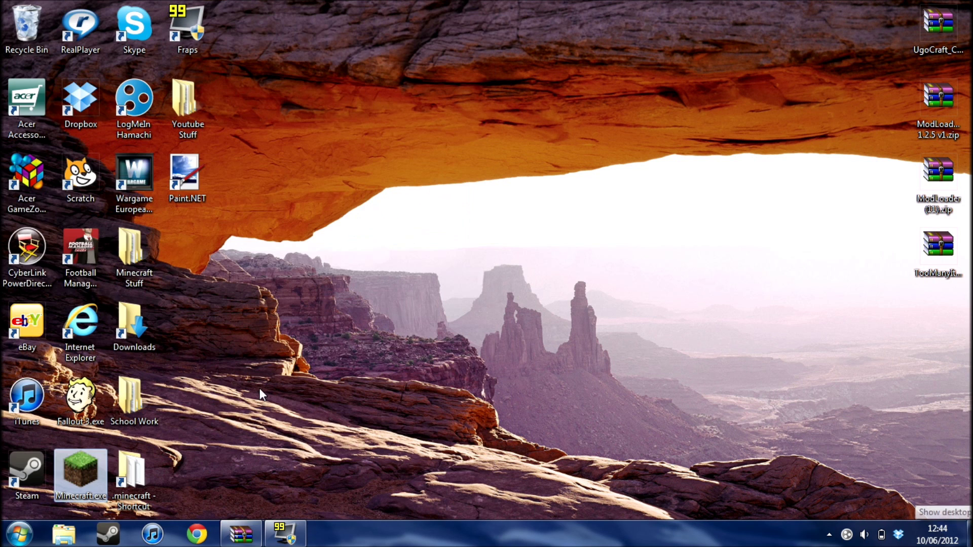
{"action": "left_click", "coordinate": [243, 533]}
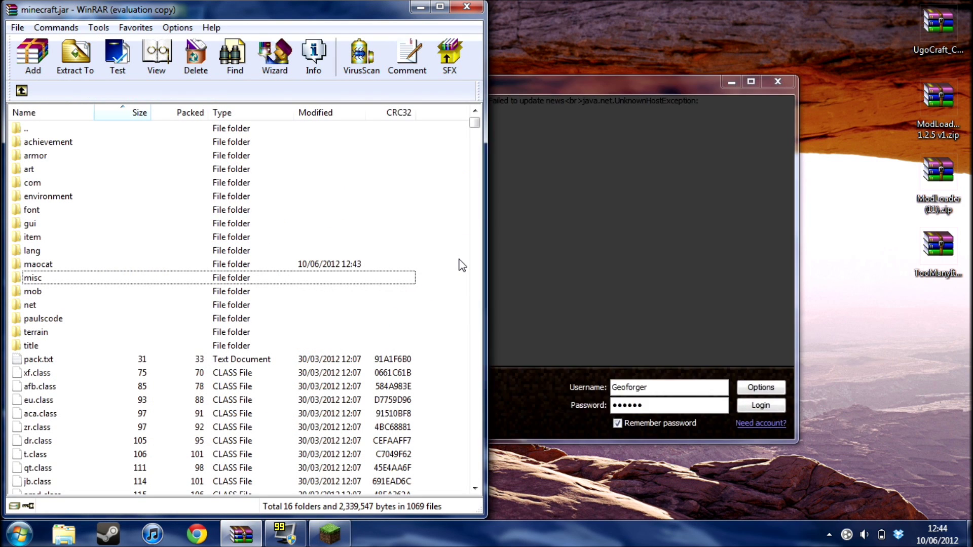
Close the duplicate launcher and log in, reaching the Minecraft 1.2.5 title menu offline.
{"action": "left_click", "coordinate": [725, 79]}
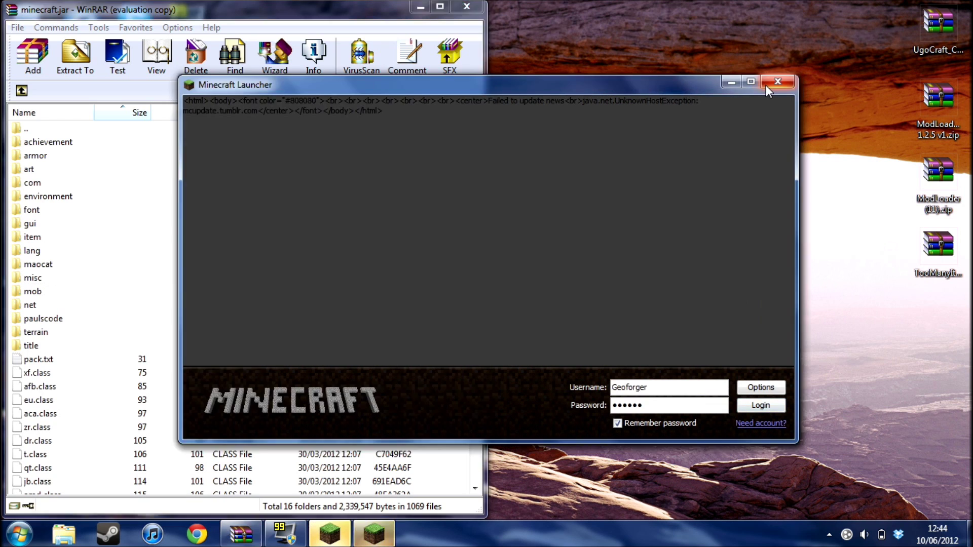
{"action": "left_click", "coordinate": [778, 82]}
{"action": "left_click", "coordinate": [751, 408]}
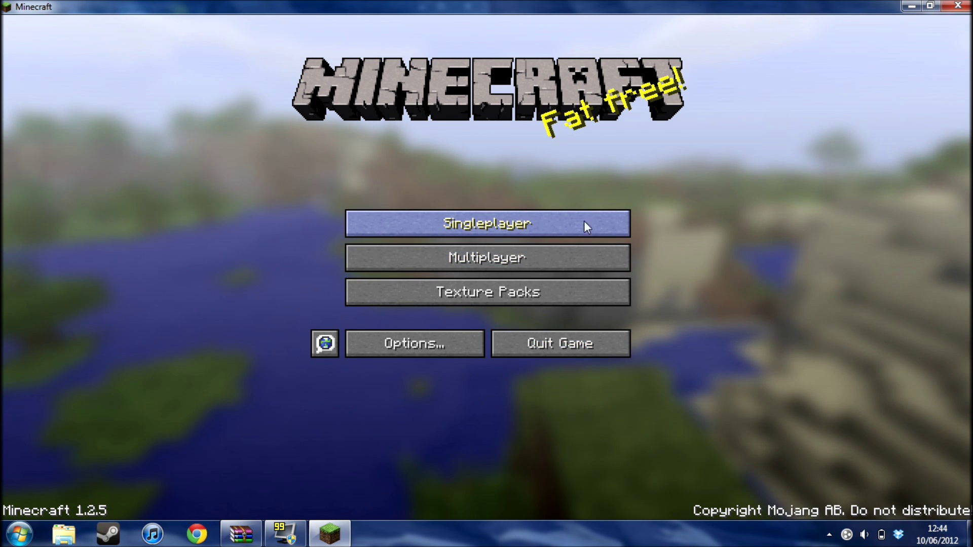
Set up a new singleplayer world named Ugo with world type Superflat.
{"action": "left_click", "coordinate": [722, 232]}
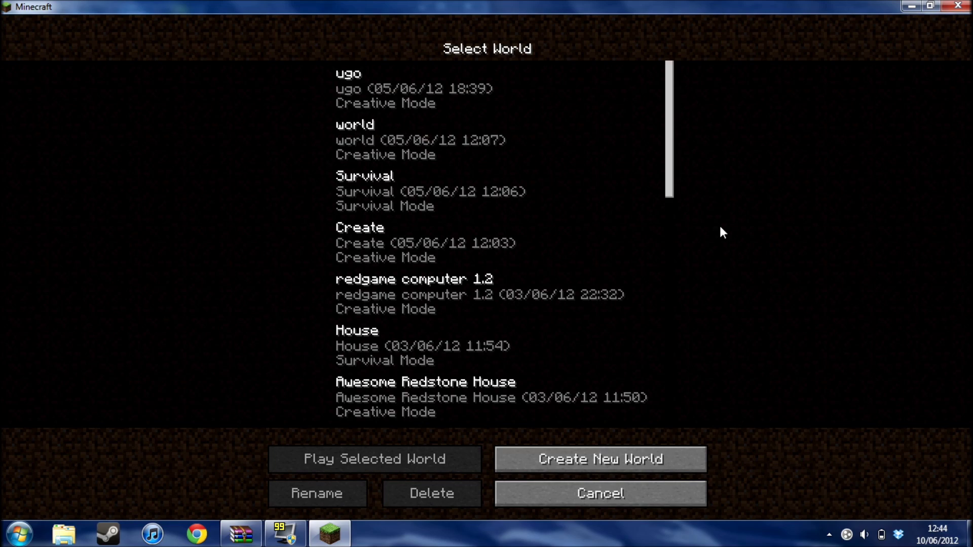
{"action": "left_click", "coordinate": [567, 468]}
{"action": "key", "text": "BackSpace"}
{"action": "key", "text": "BackSpace"}
{"action": "key", "text": "BackSpace"}
{"action": "key", "text": "BackSpace"}
{"action": "key", "text": "BackSpace"}
{"action": "key", "text": "BackSpace"}
{"action": "key", "text": "BackSpace"}
{"action": "key", "text": "BackSpace"}
{"action": "key", "text": "BackSpace"}
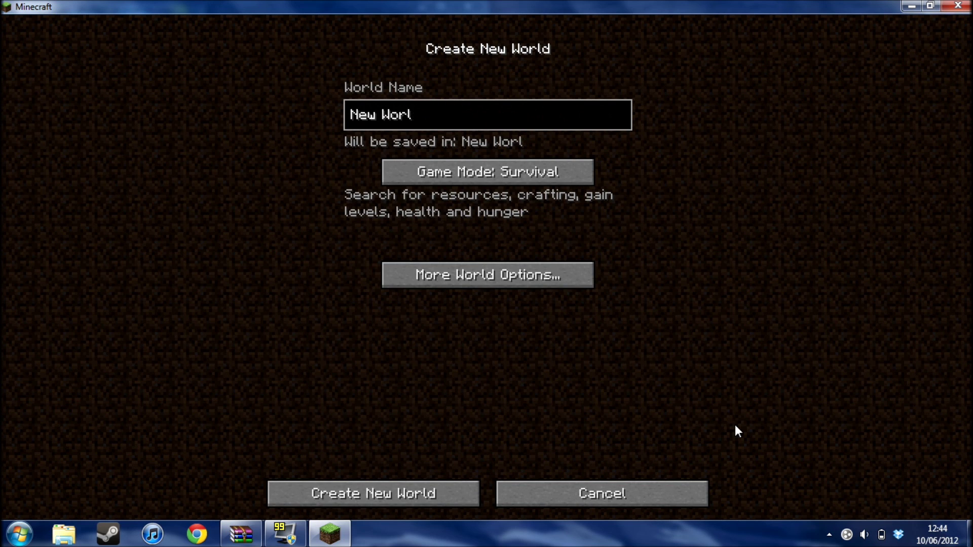
{"action": "type", "text": "Ugo"}
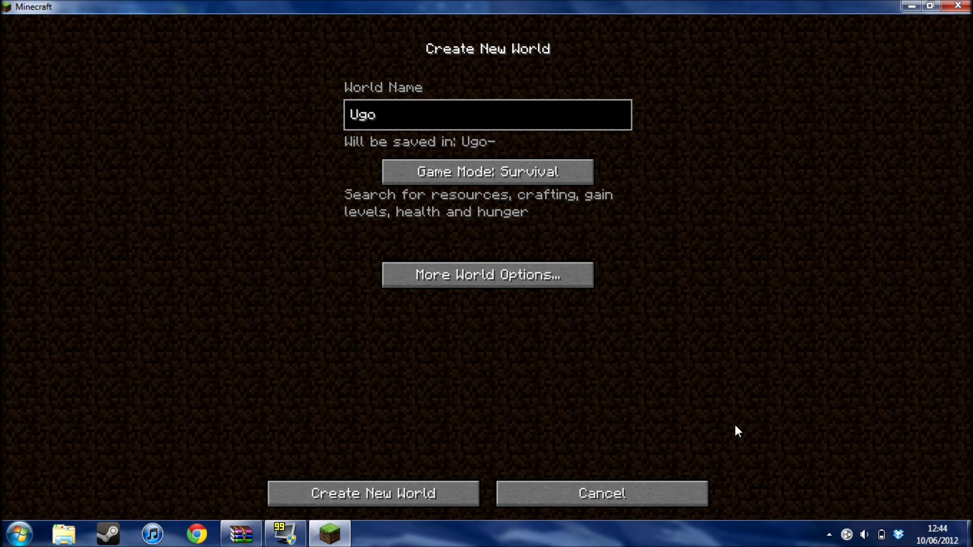
{"action": "left_click", "coordinate": [462, 286]}
{"action": "left_click", "coordinate": [521, 172]}
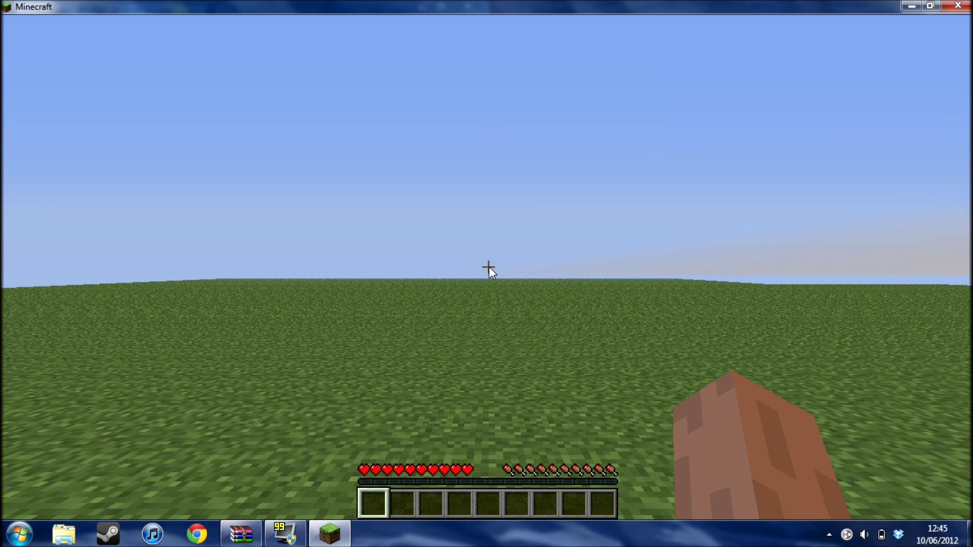
{"action": "key", "text": "e"}
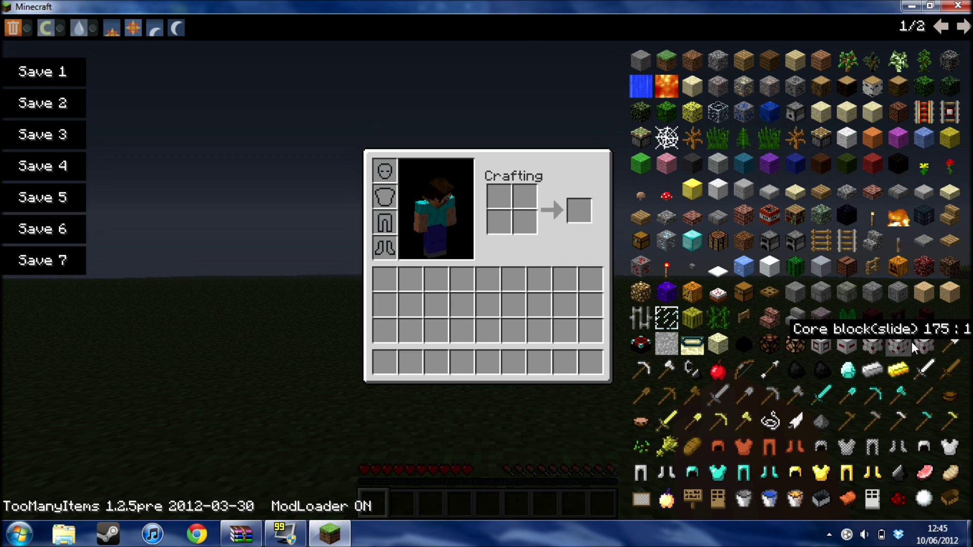
{"action": "left_click", "coordinate": [942, 26]}
{"action": "left_click", "coordinate": [941, 26]}
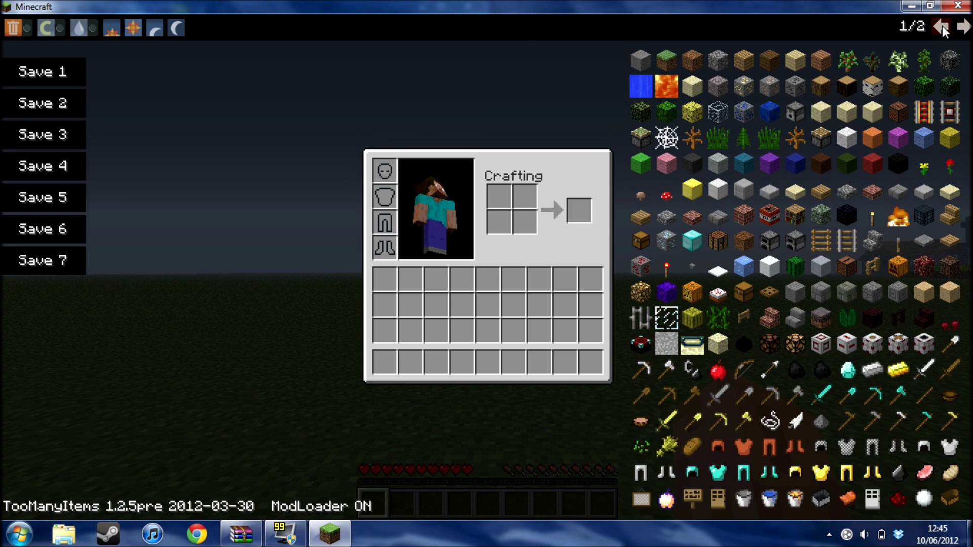
{"action": "key", "text": "e"}
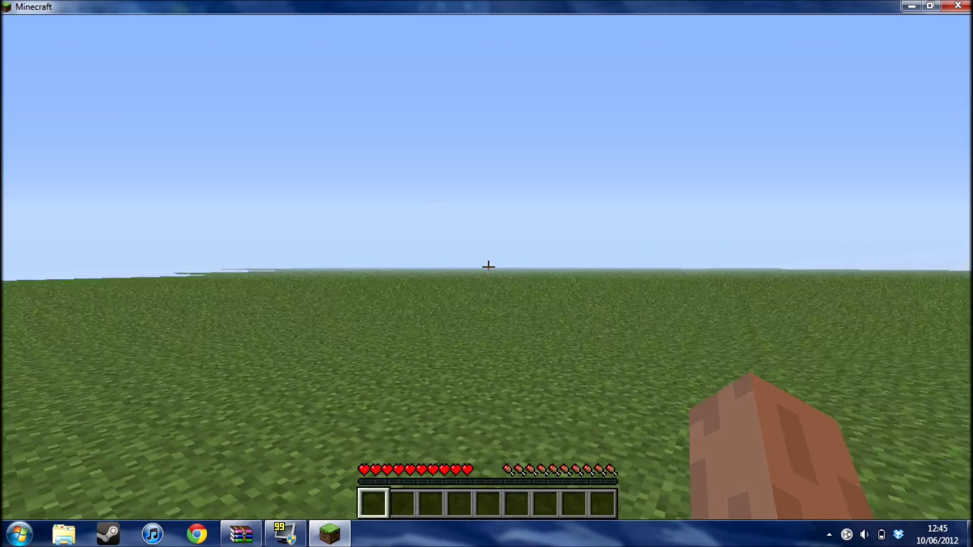